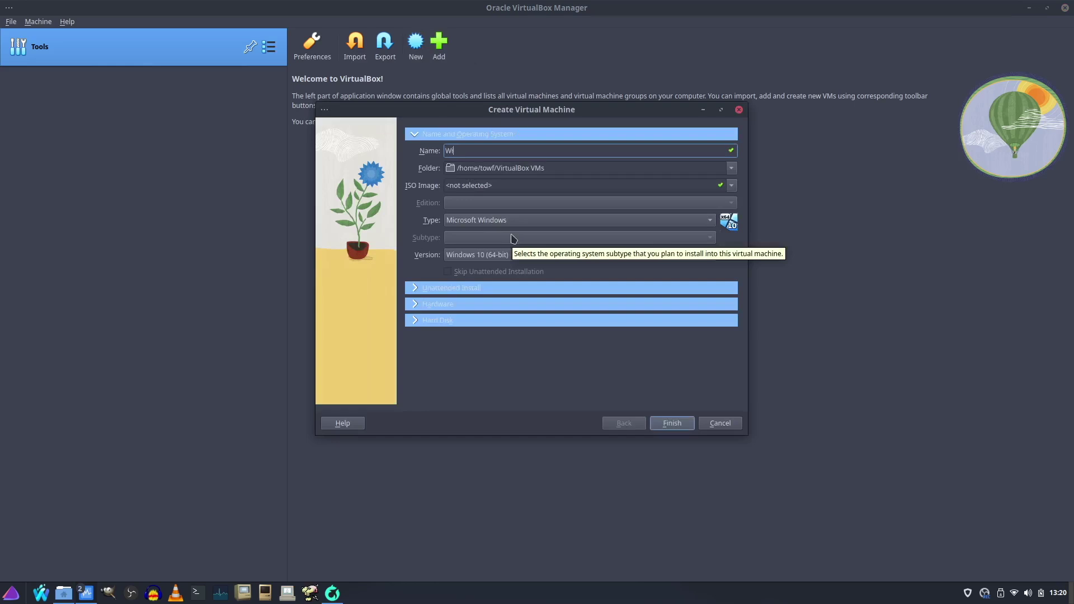
Name the new virtual machine Windows XP, with type Microsoft Windows and version Windows XP (32-bit).
{"action": "type", "text": "XP"}
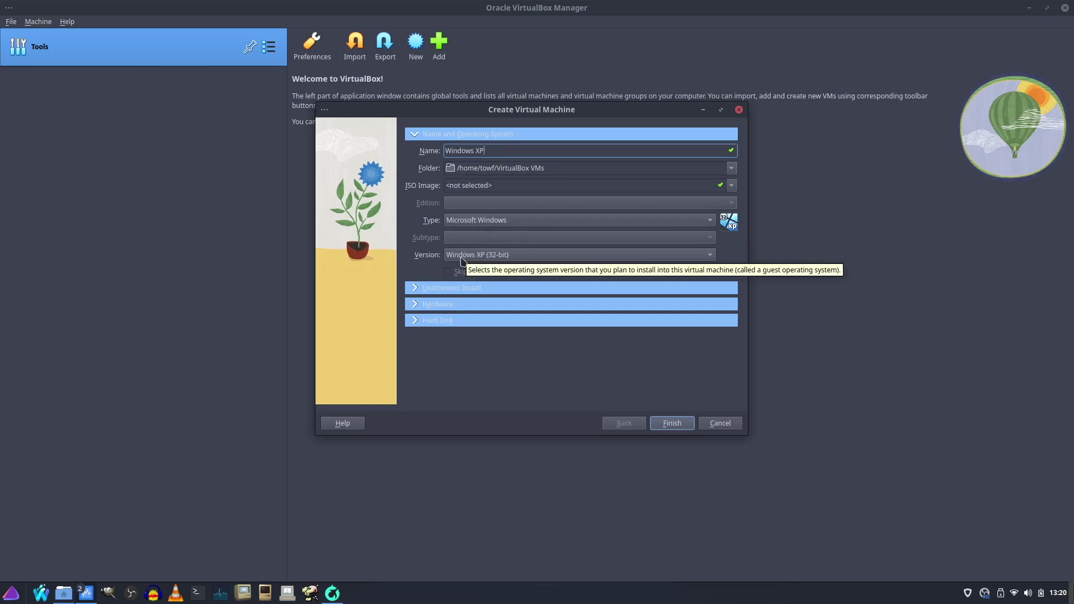
{"action": "left_click", "coordinate": [487, 221]}
{"action": "left_click", "coordinate": [486, 222]}
{"action": "left_click", "coordinate": [481, 256]}
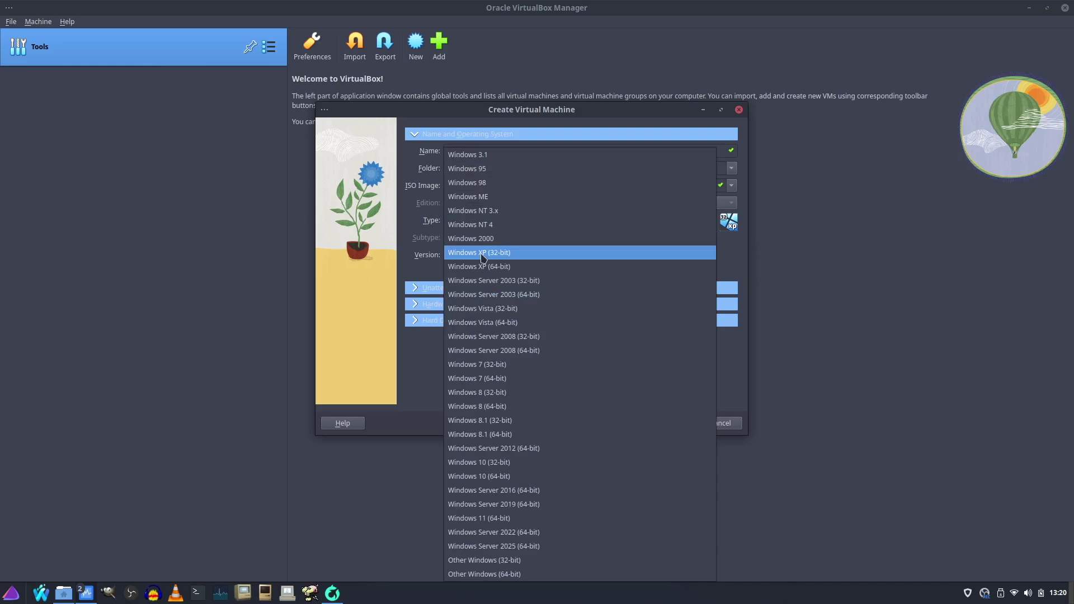
{"action": "left_click", "coordinate": [482, 254]}
{"action": "left_click", "coordinate": [481, 255]}
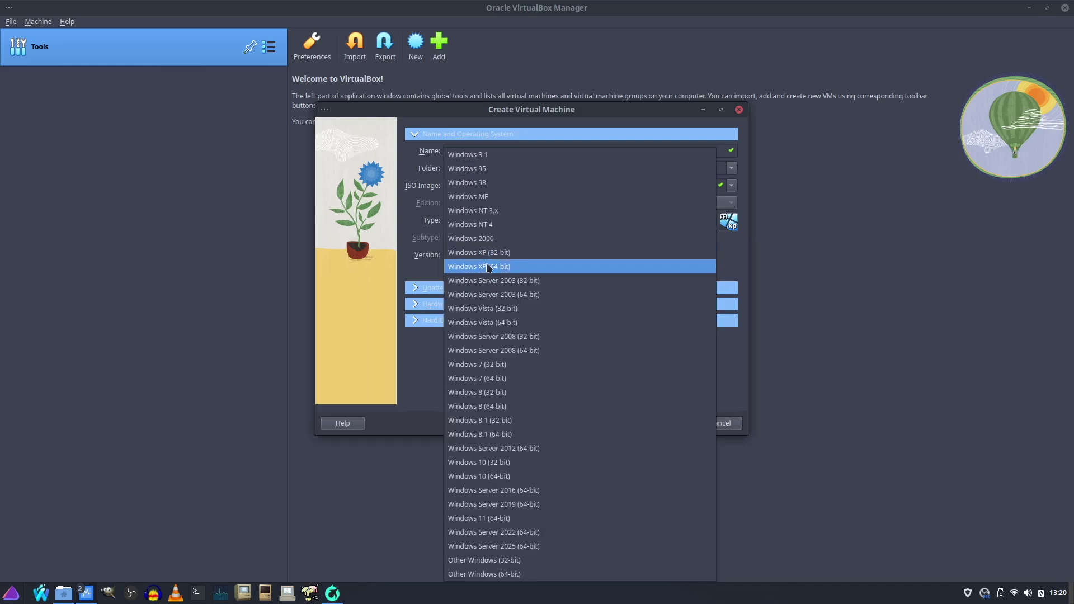
{"action": "left_click", "coordinate": [526, 259]}
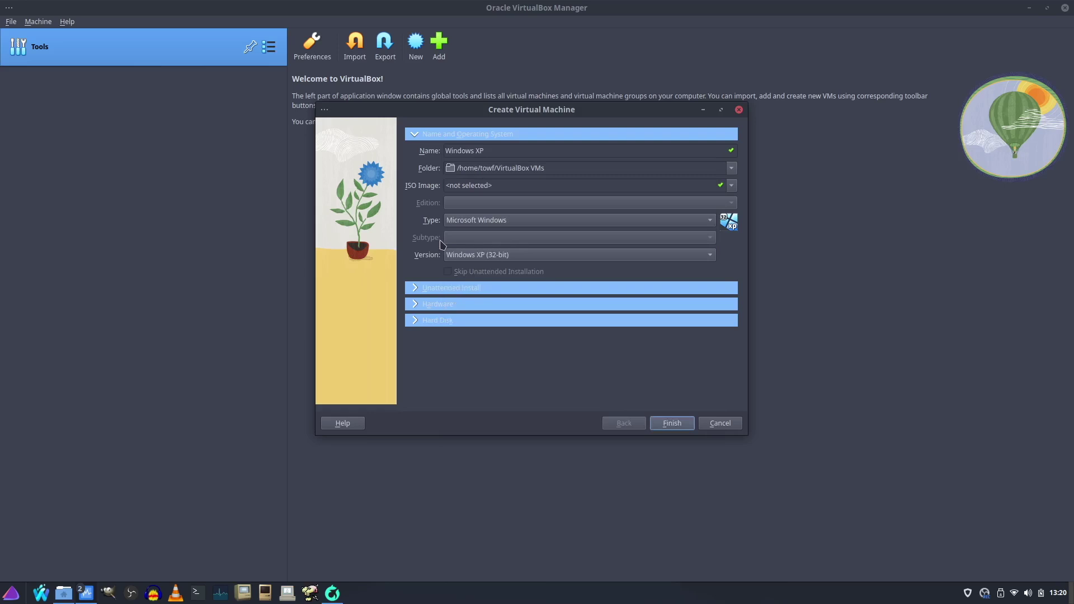
Set the base memory to 256 MB and create the machine with a 10.00 GB VDI hard disk.
{"action": "left_click", "coordinate": [427, 305]}
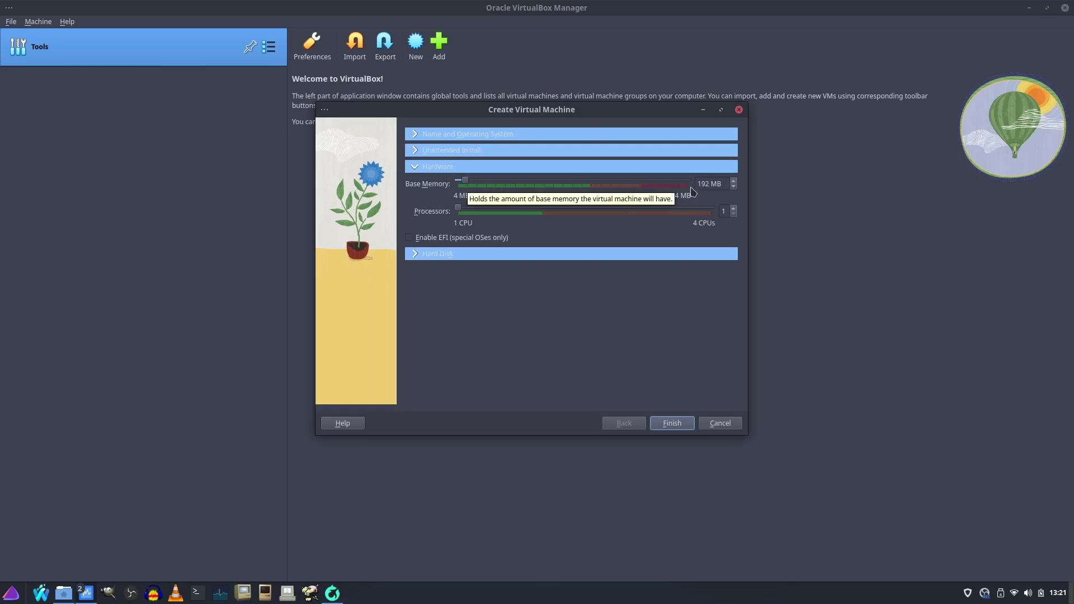
{"action": "left_click", "coordinate": [709, 185]}
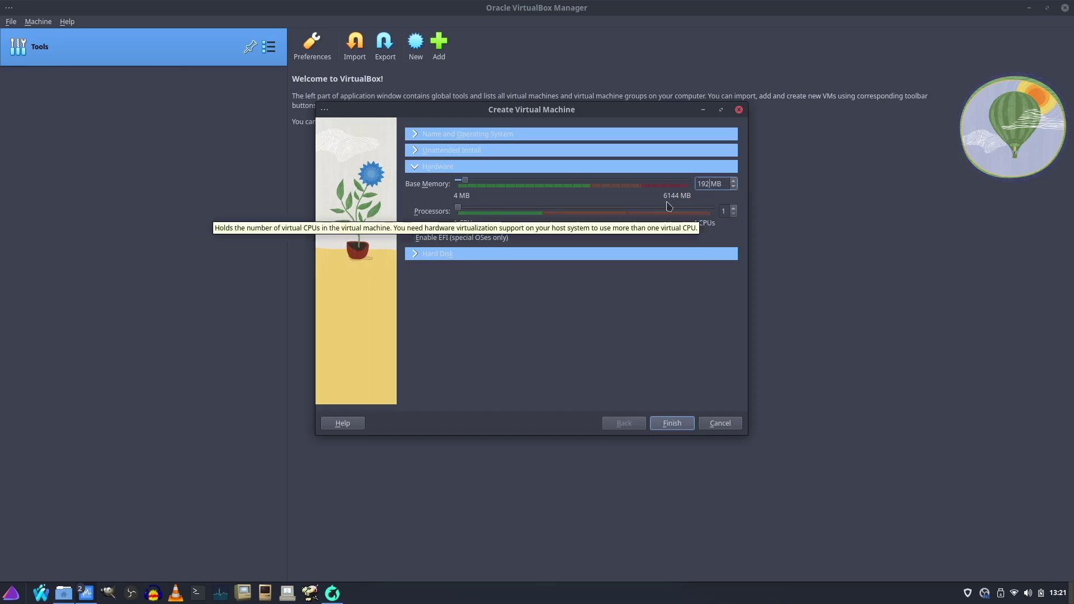
{"action": "left_click_drag", "start_coordinate": [465, 179], "coordinate": [470, 180]}
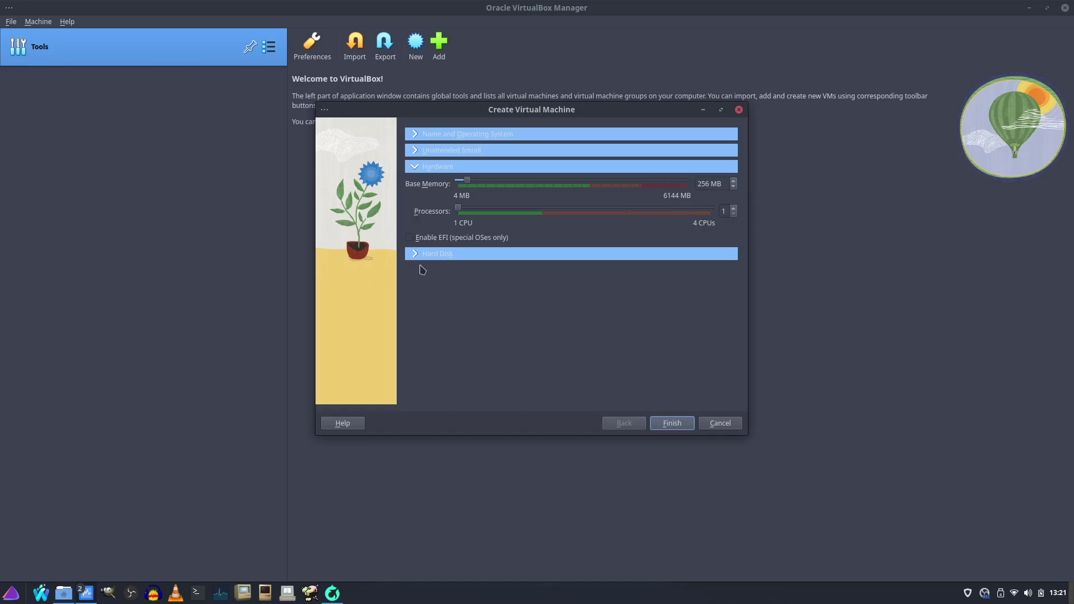
{"action": "left_click", "coordinate": [415, 255]}
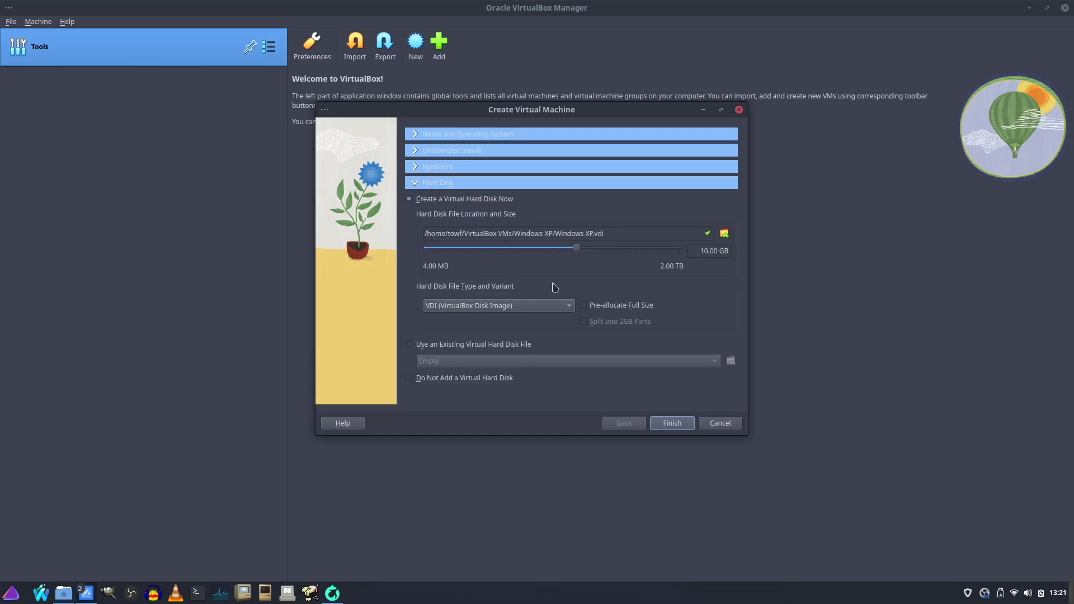
{"action": "left_click", "coordinate": [670, 425]}
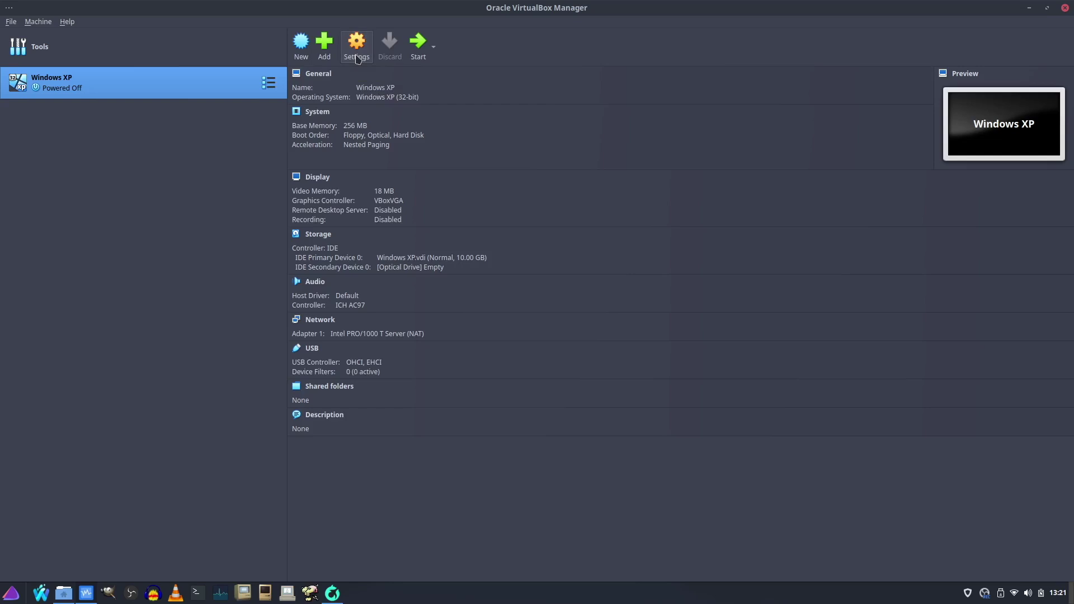
Attach Windows XP Professional.iso from the ISOs/Windows/Post-Y2K folder to the virtual machine's empty optical drive.
{"action": "left_click", "coordinate": [356, 49]}
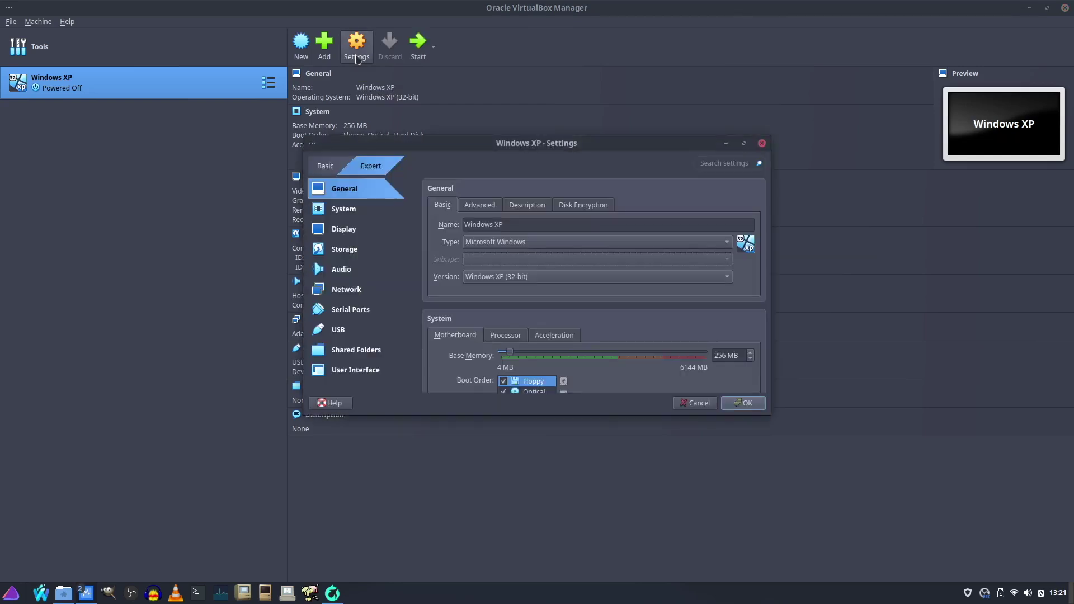
{"action": "left_click", "coordinate": [361, 253]}
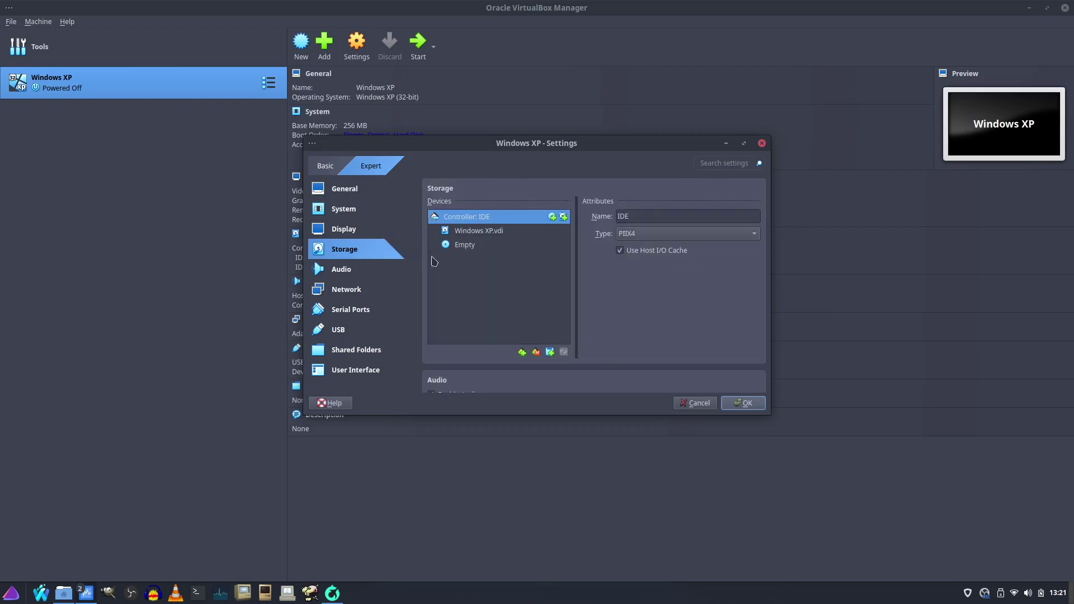
{"action": "left_click", "coordinate": [460, 251]}
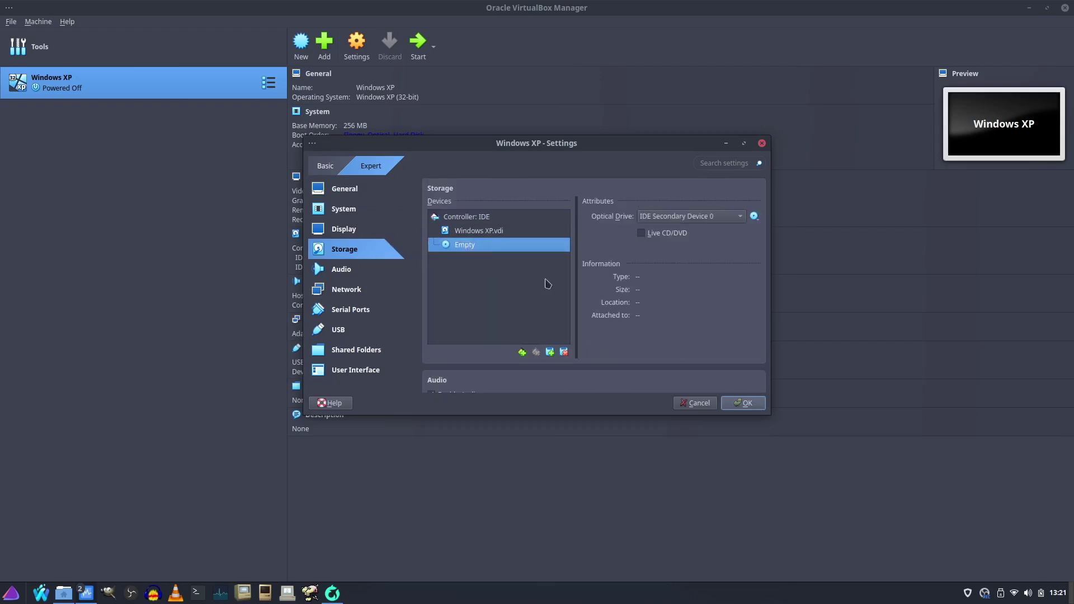
{"action": "left_click", "coordinate": [755, 216]}
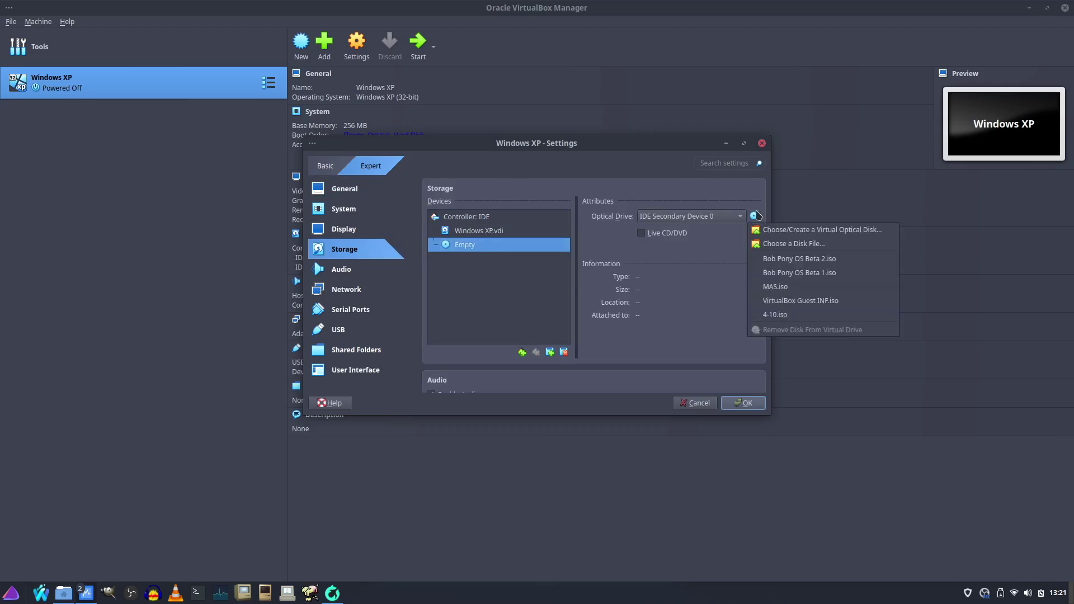
{"action": "left_click", "coordinate": [786, 245]}
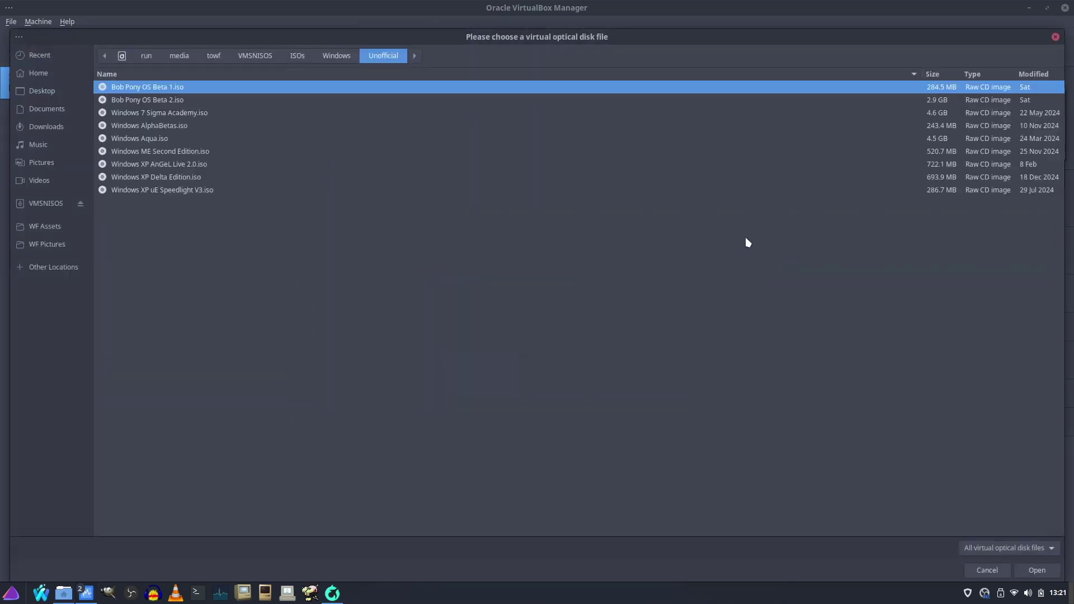
{"action": "left_click", "coordinate": [298, 55]}
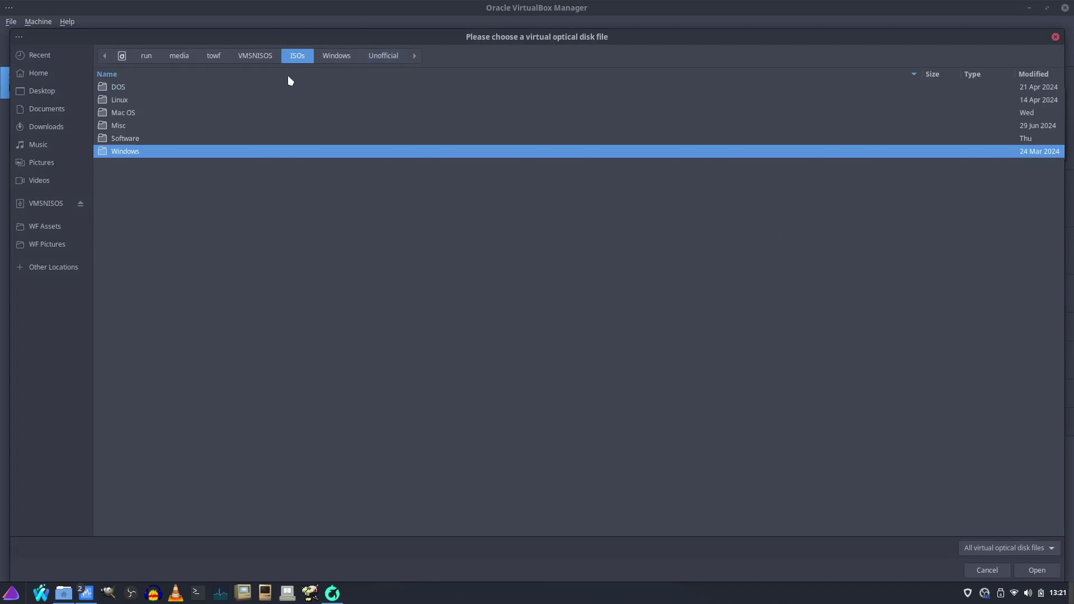
{"action": "double_click", "coordinate": [122, 150]}
{"action": "left_click", "coordinate": [122, 153]}
{"action": "double_click", "coordinate": [122, 153]}
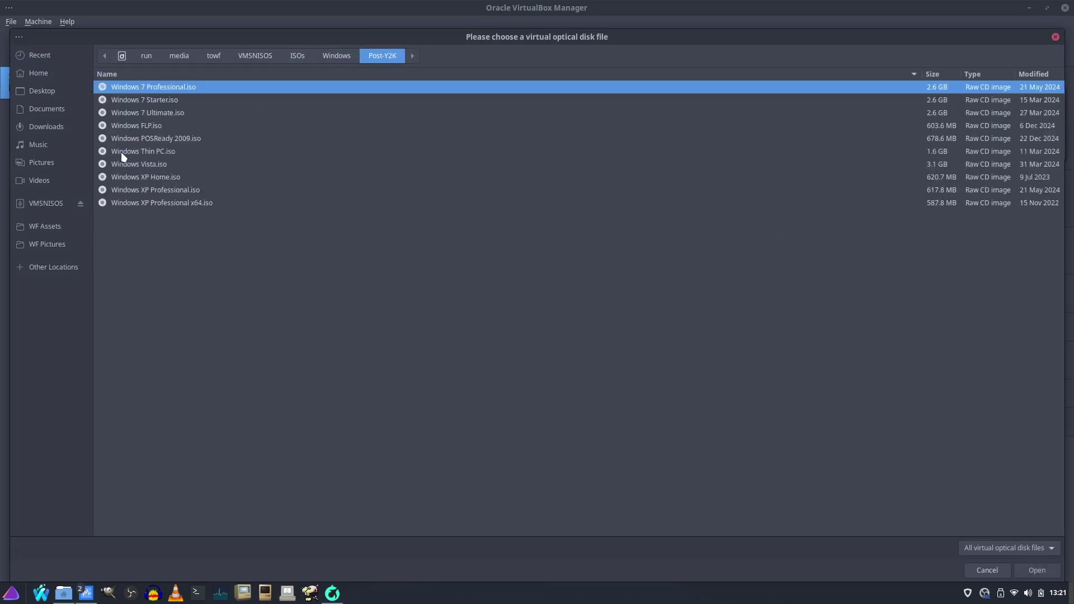
{"action": "double_click", "coordinate": [148, 189]}
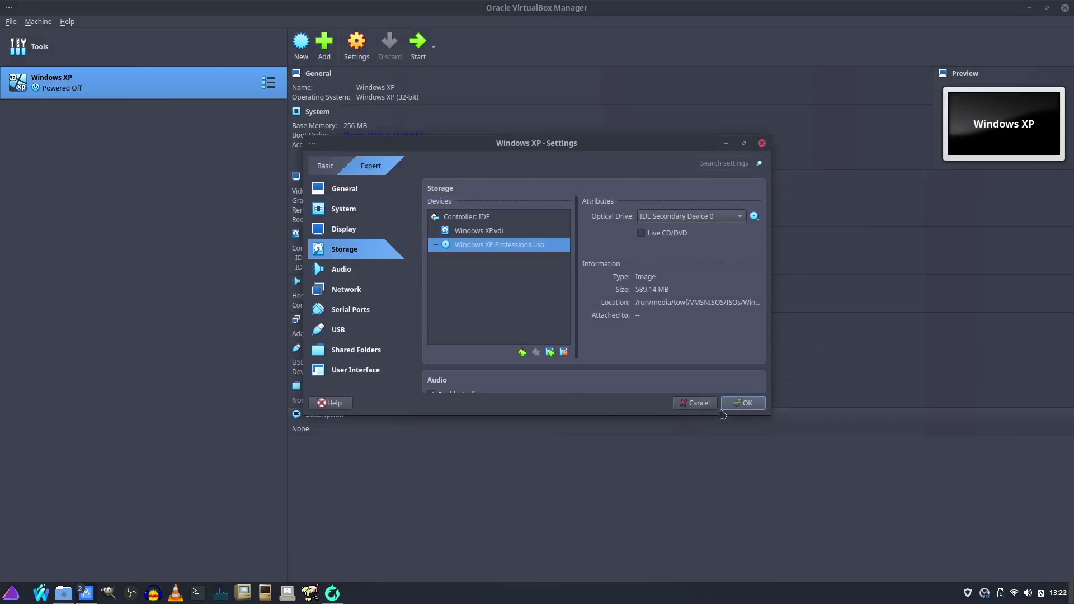
{"action": "left_click", "coordinate": [739, 404]}
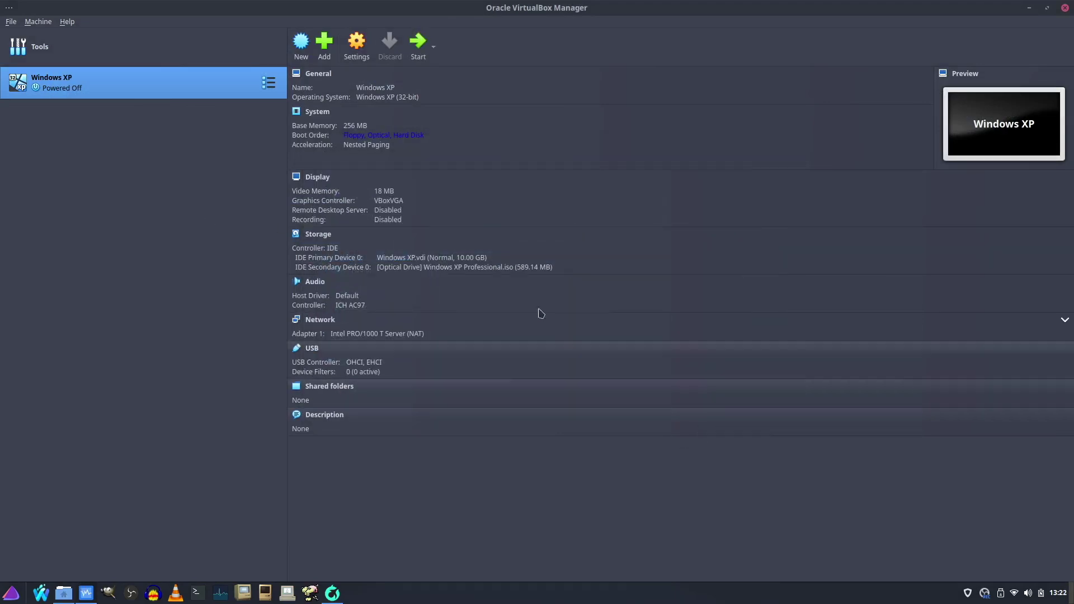
Start the Windows XP virtual machine and begin Windows XP setup, accepting the licensing agreement.
{"action": "left_click", "coordinate": [415, 45]}
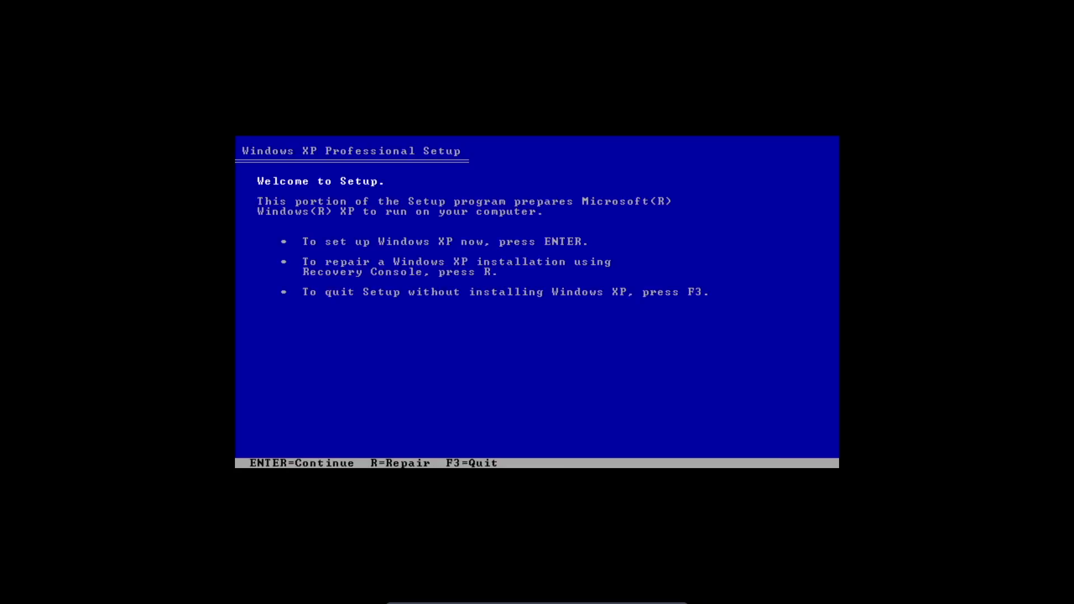
{"action": "key", "text": "Return"}
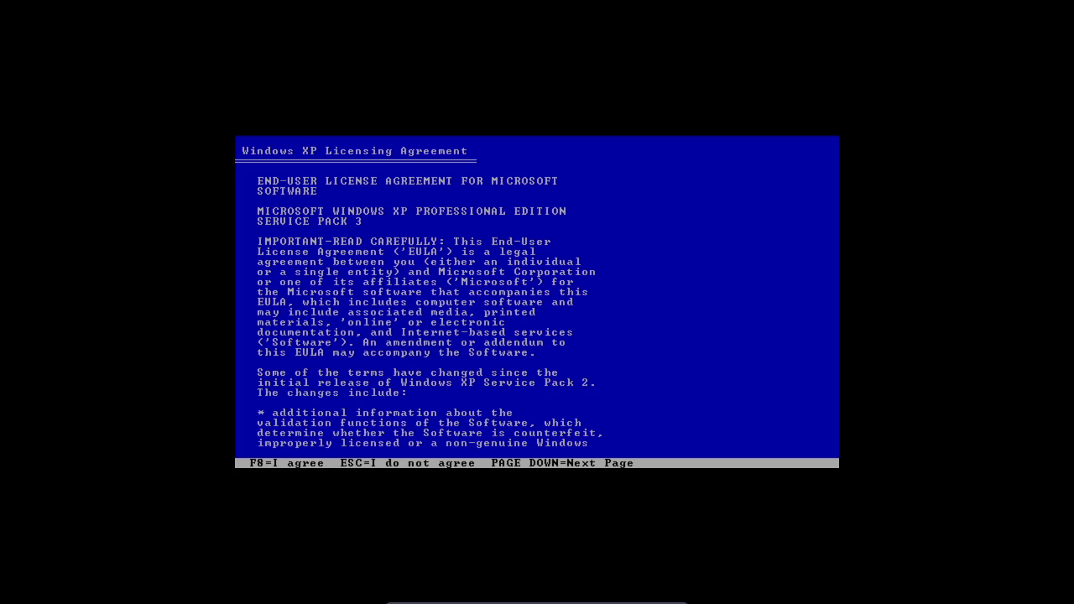
{"action": "key", "text": "F8"}
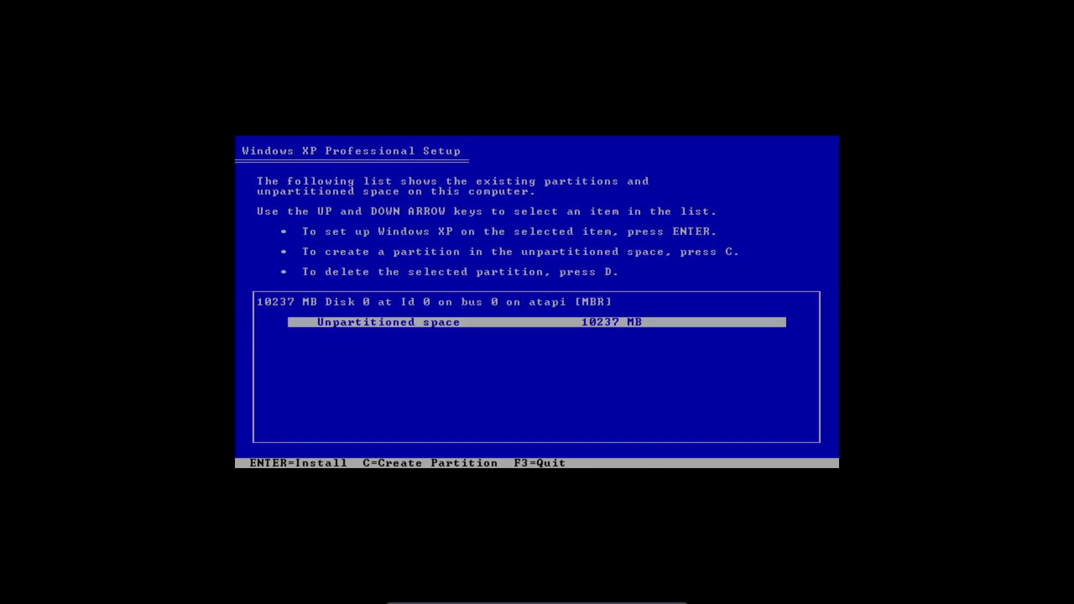
Install Windows XP on the unpartitioned space using the NTFS file system (Quick) format, and restart the computer to continue setup.
{"action": "key", "text": "Return"}
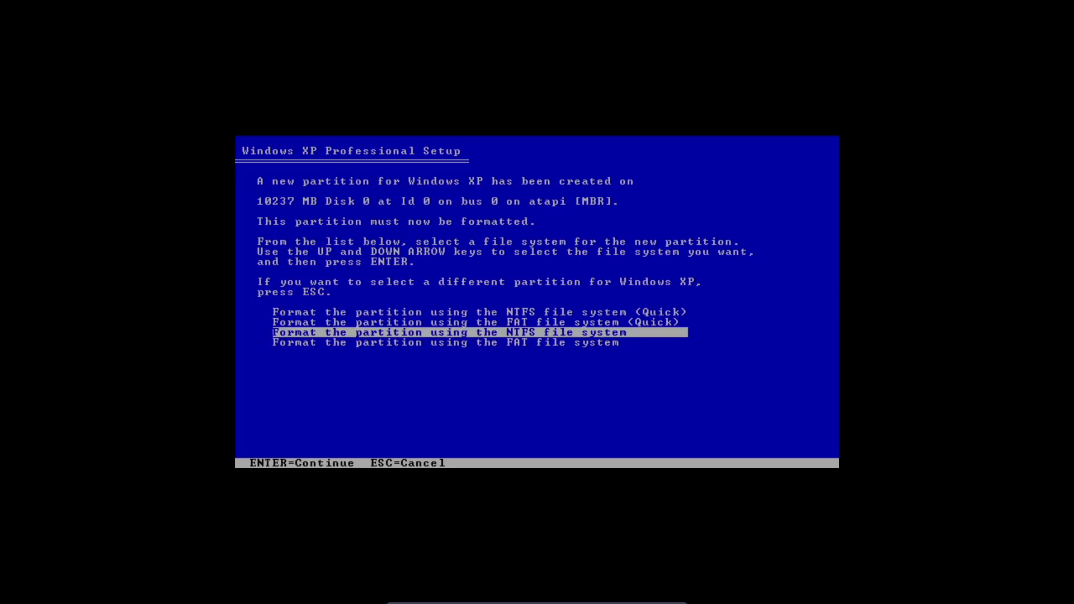
{"action": "key", "text": "Up"}
{"action": "key", "text": "Up"}
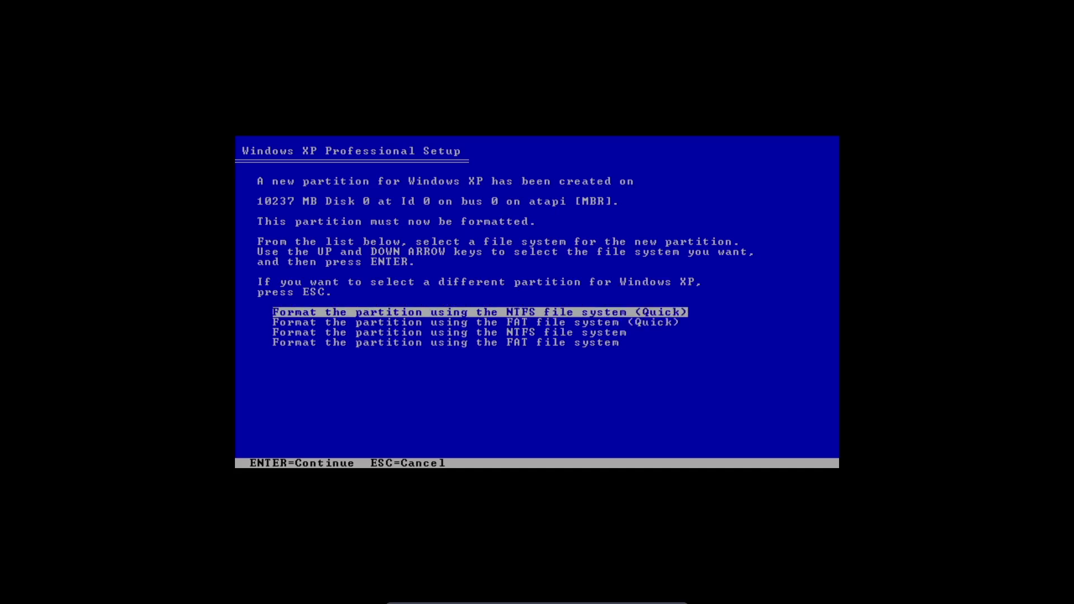
{"action": "key", "text": "Return"}
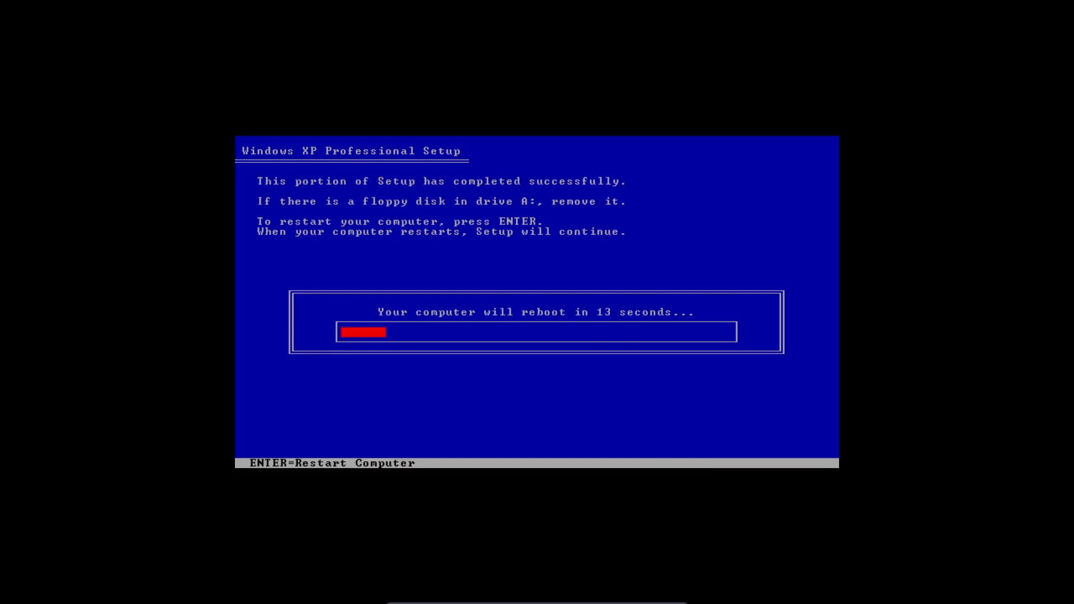
{"action": "key", "text": "Return"}
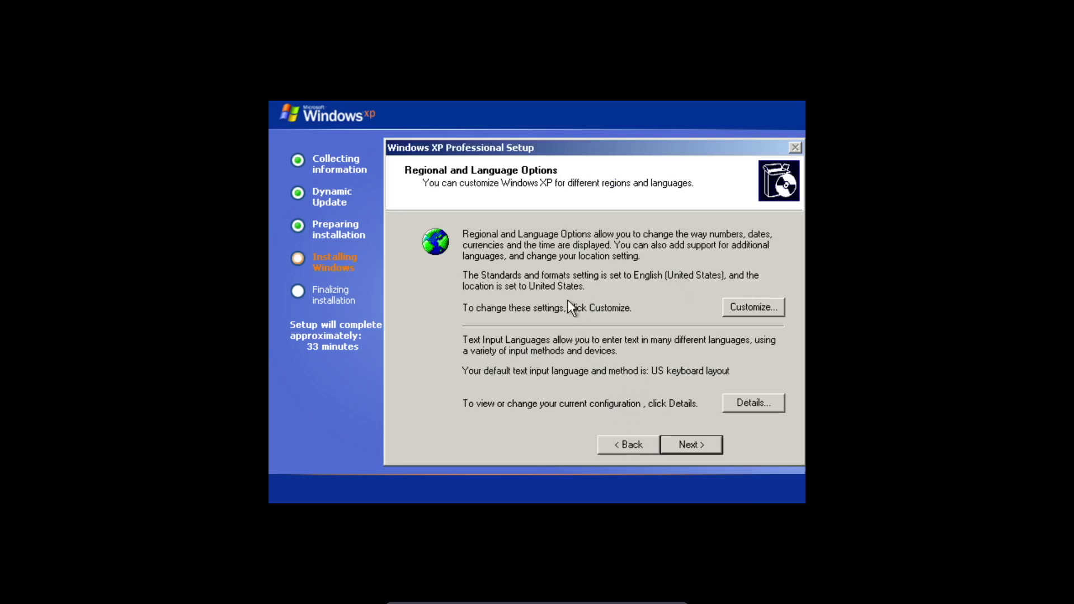
Accept the default regional and language options and enter the owner's name for the software personalization.
{"action": "left_click_drag", "start_coordinate": [515, 147], "coordinate": [470, 144]}
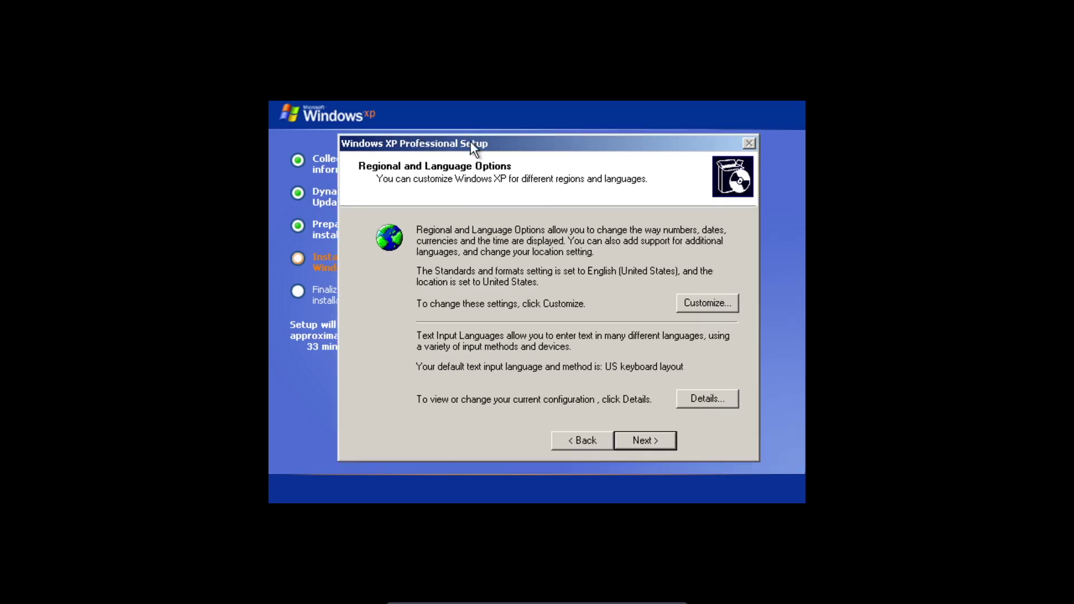
{"action": "left_click", "coordinate": [638, 439]}
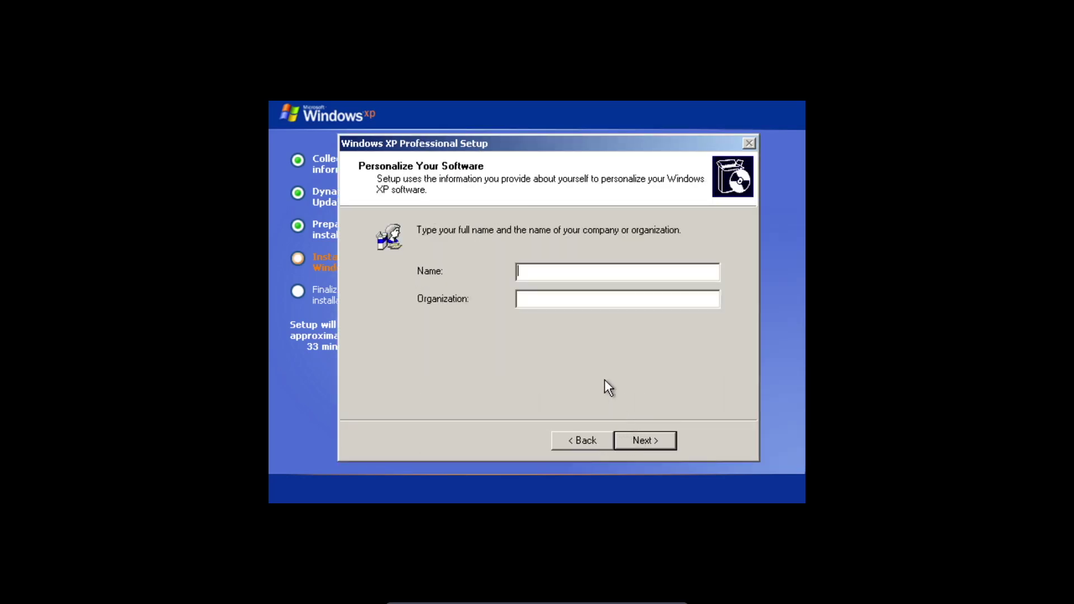
{"action": "type", "text": "T"}
{"action": "left_click", "coordinate": [656, 440]}
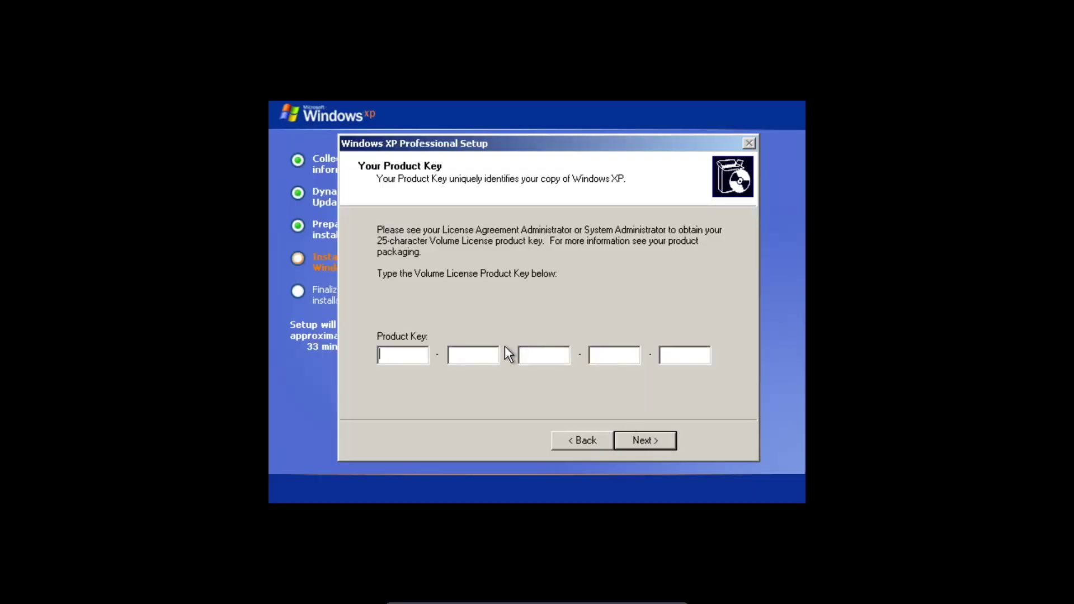
Try to continue past the product key page with the key fields left blank.
{"action": "left_click", "coordinate": [625, 439]}
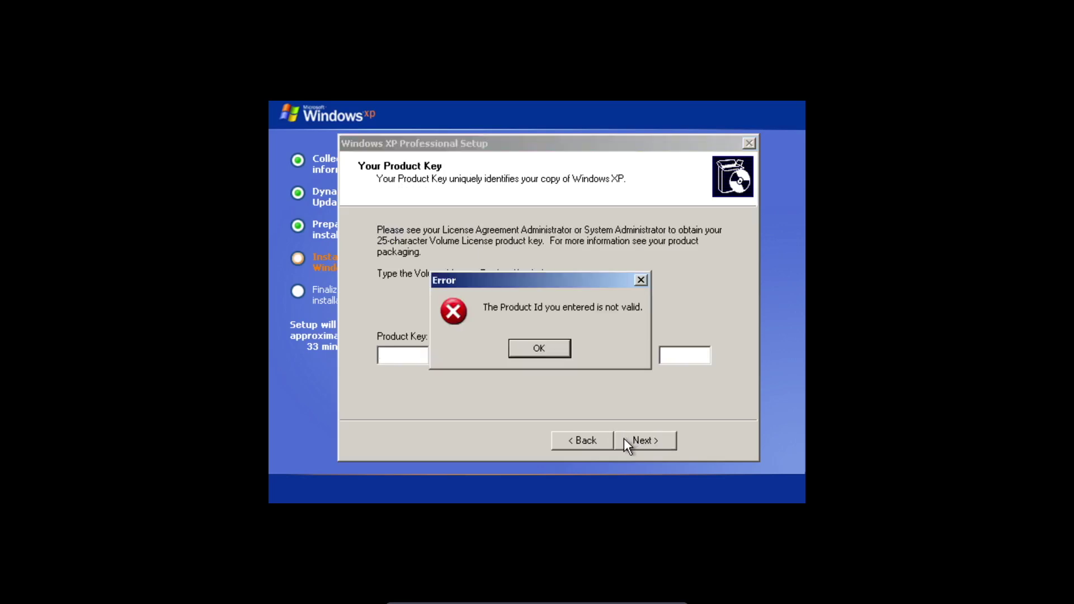
{"action": "left_click", "coordinate": [539, 349]}
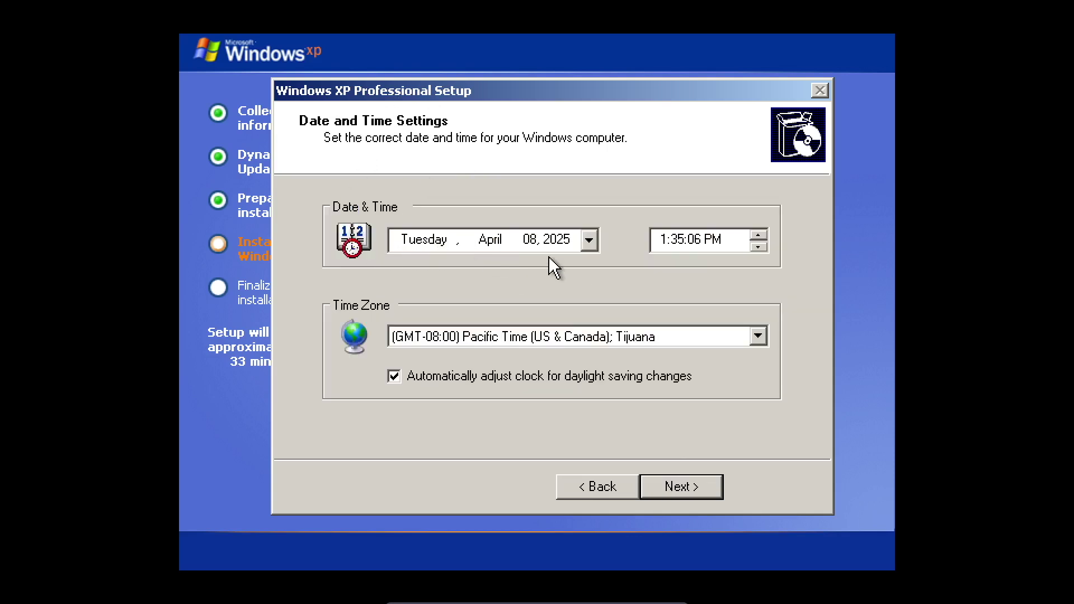
Accept the default date and time settings and use Typical settings for networking.
{"action": "left_click", "coordinate": [680, 484]}
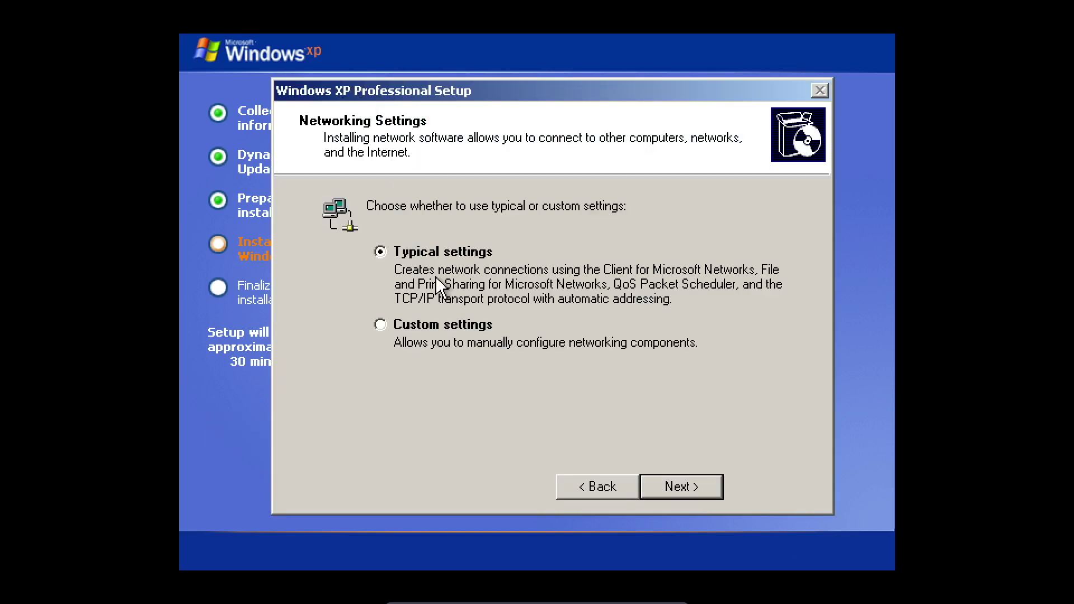
{"action": "left_click", "coordinate": [677, 485]}
{"action": "left_click", "coordinate": [673, 485]}
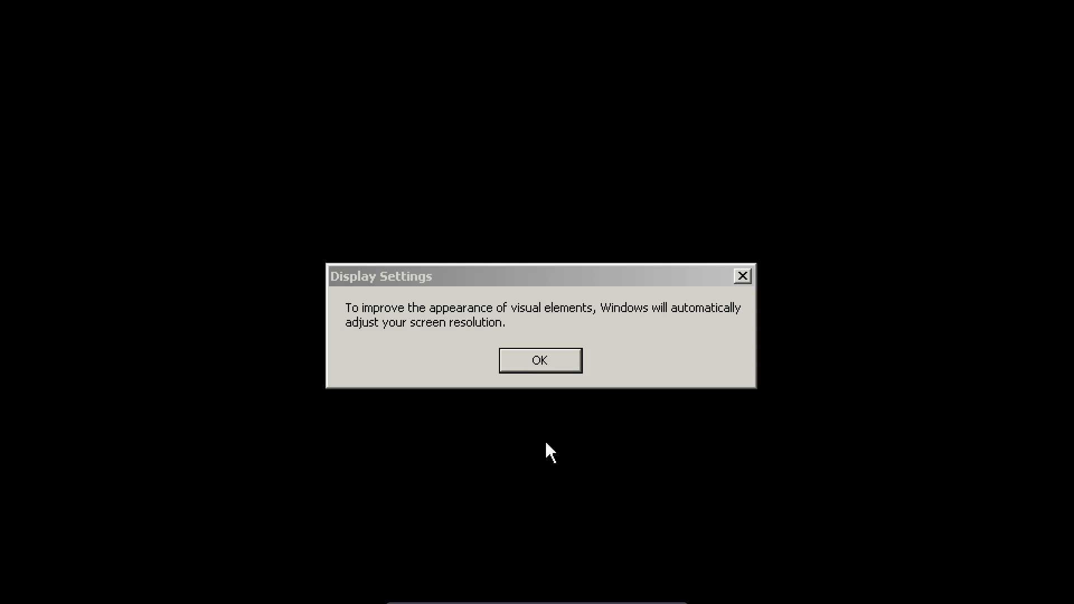
Accept the automatic screen resolution adjustment and keep the adjusted resolution.
{"action": "left_click", "coordinate": [541, 363]}
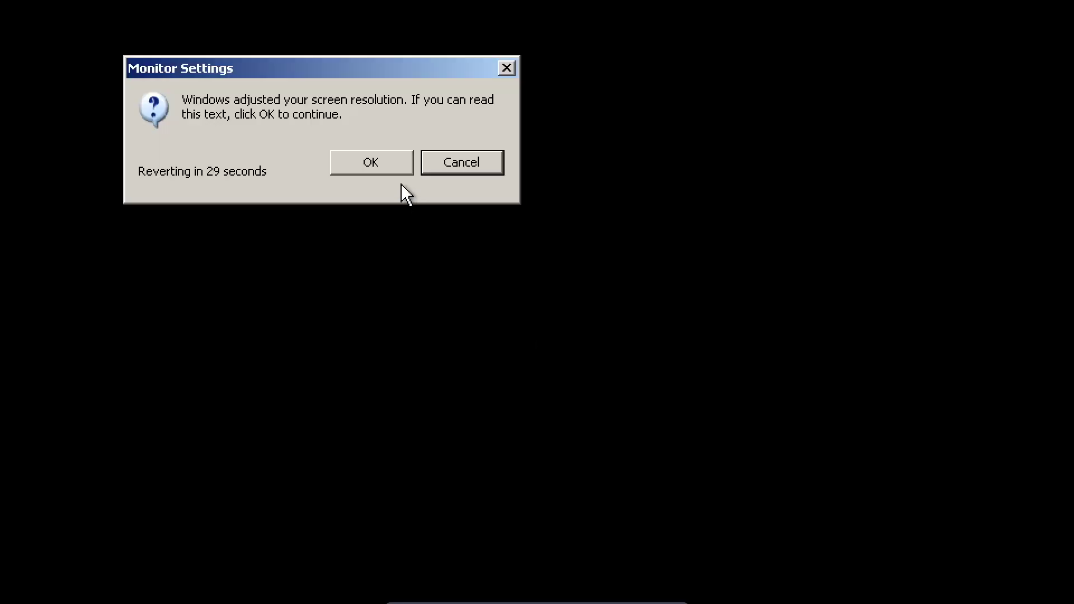
{"action": "left_click", "coordinate": [375, 155]}
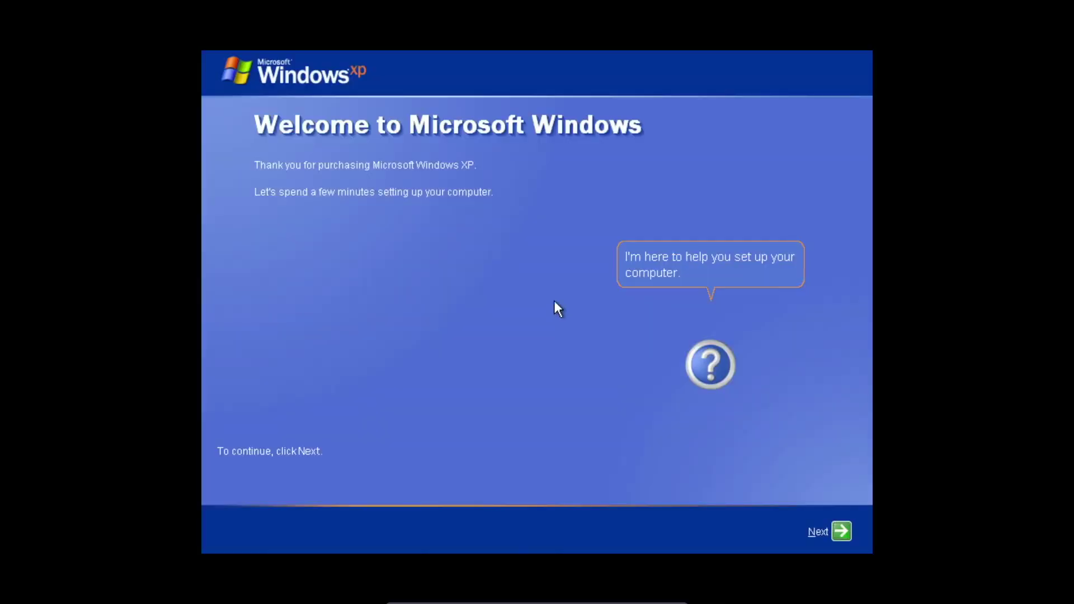
Choose Not right now for Automatic Updates and have the computer connect directly to the Internet.
{"action": "left_click", "coordinate": [842, 531]}
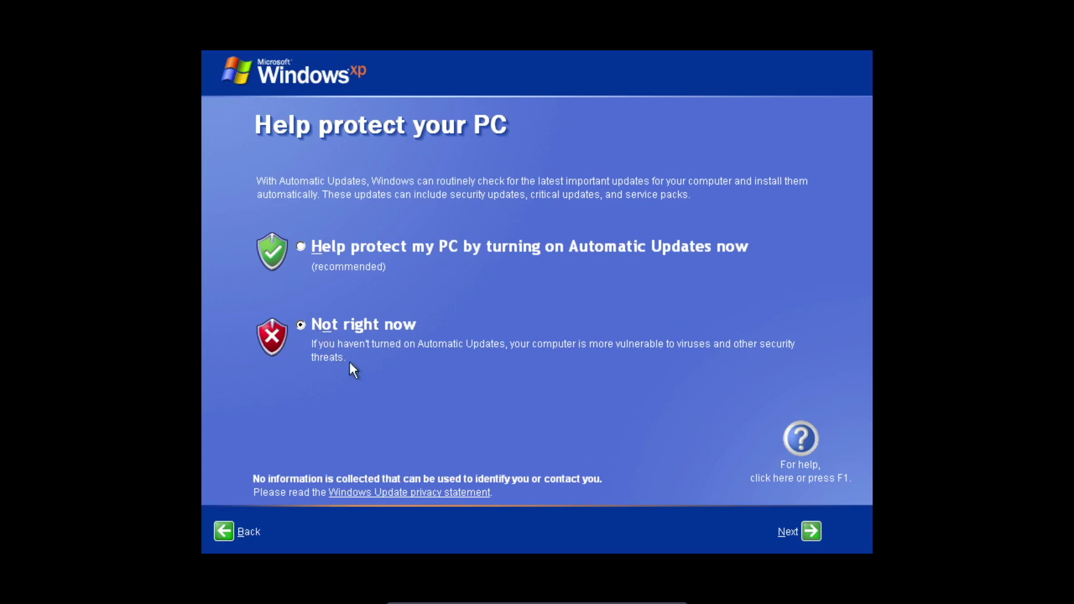
{"action": "left_click", "coordinate": [811, 534]}
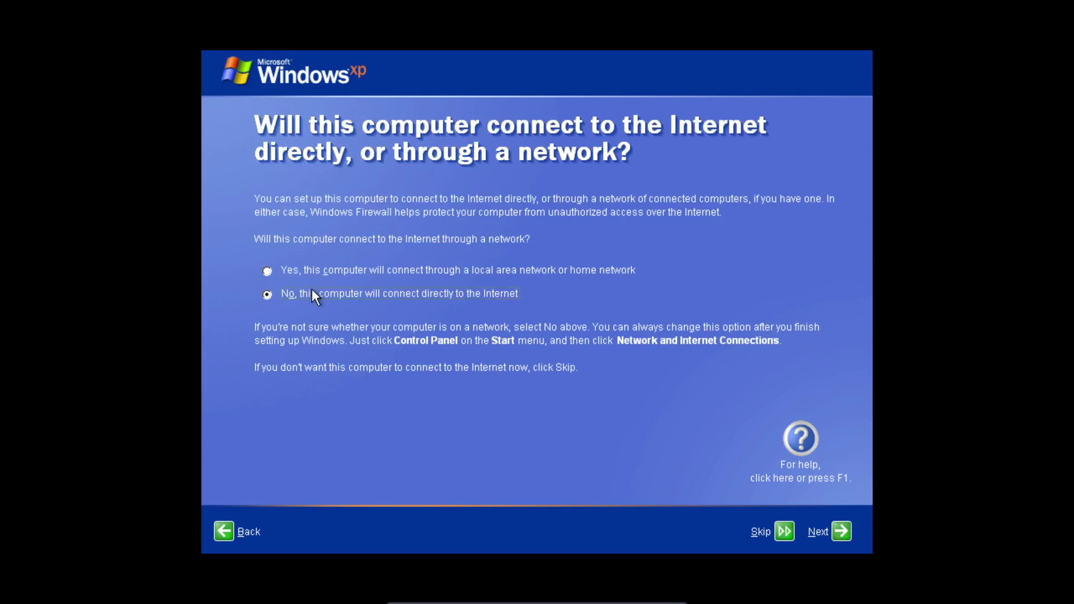
{"action": "left_click", "coordinate": [835, 528]}
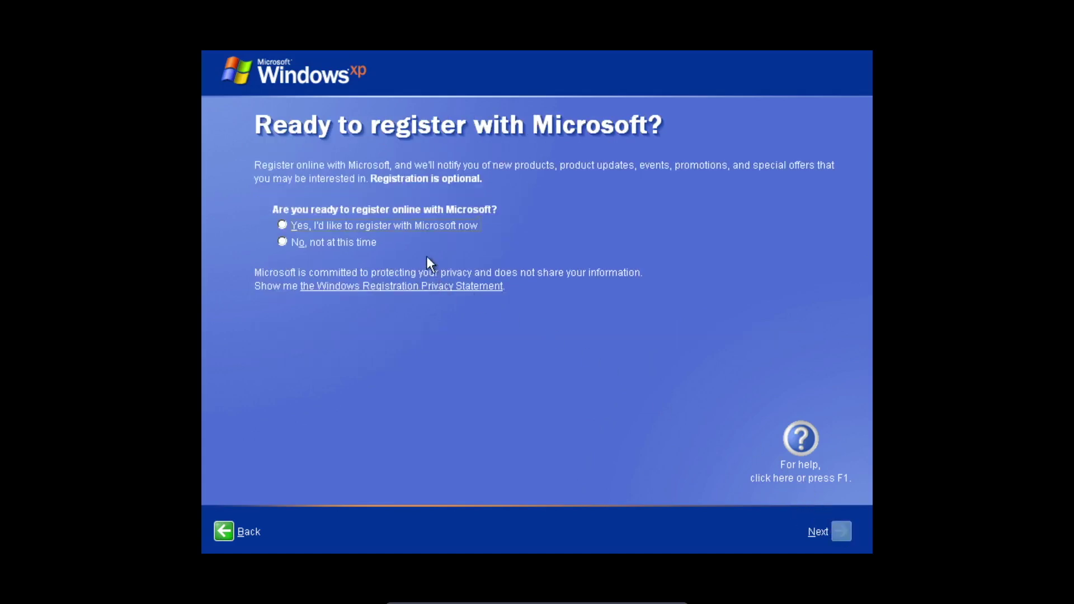
Decline online registration with Microsoft and enter the first user's name for the computer's user account.
{"action": "left_click", "coordinate": [353, 245]}
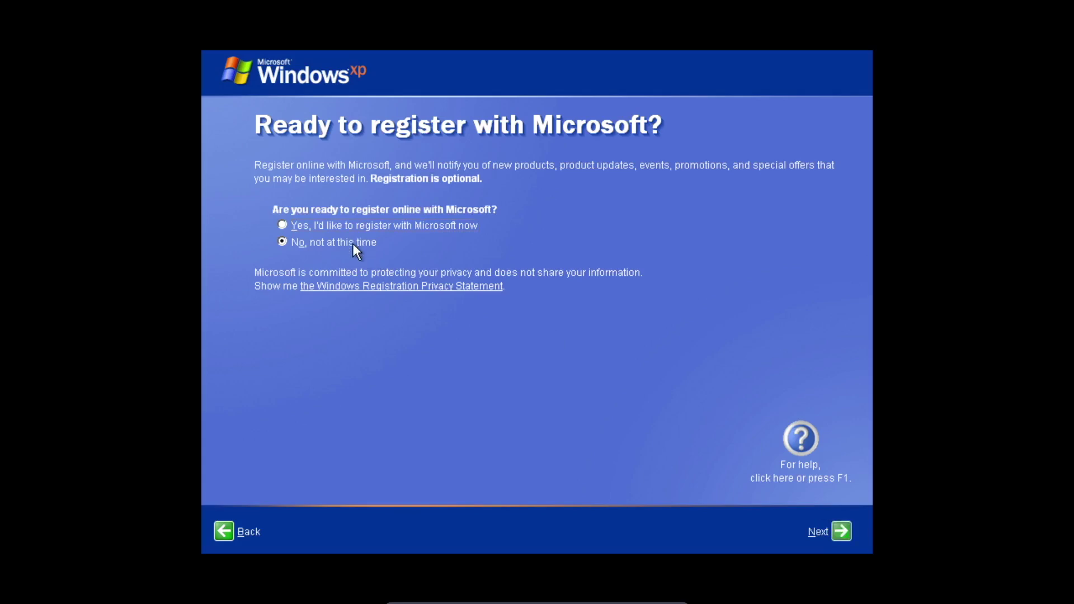
{"action": "left_click", "coordinate": [840, 532]}
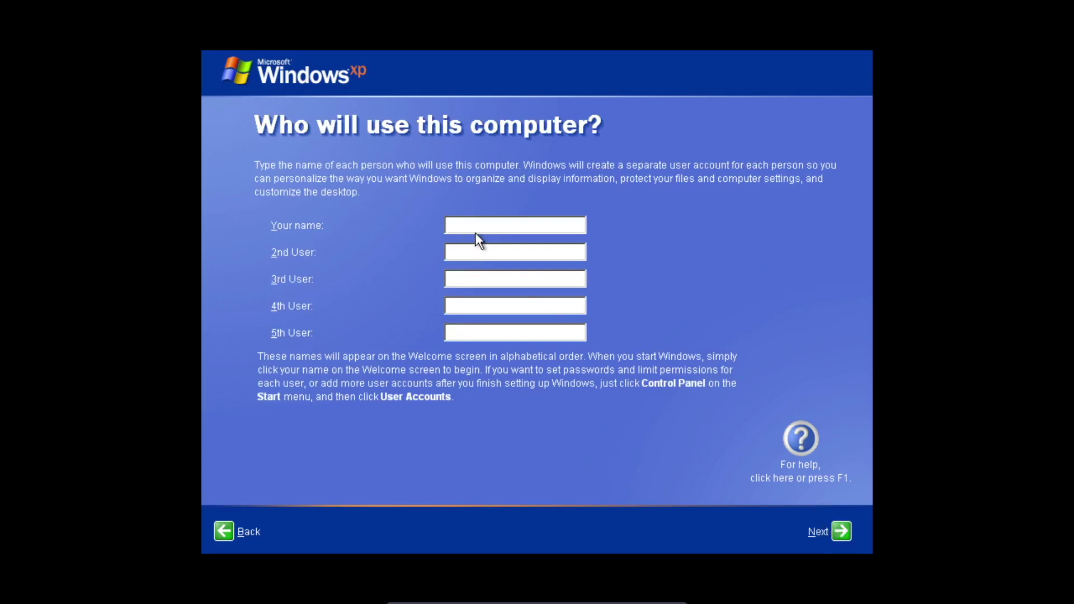
{"action": "type", "text": "TOWF"}
{"action": "left_click", "coordinate": [843, 531]}
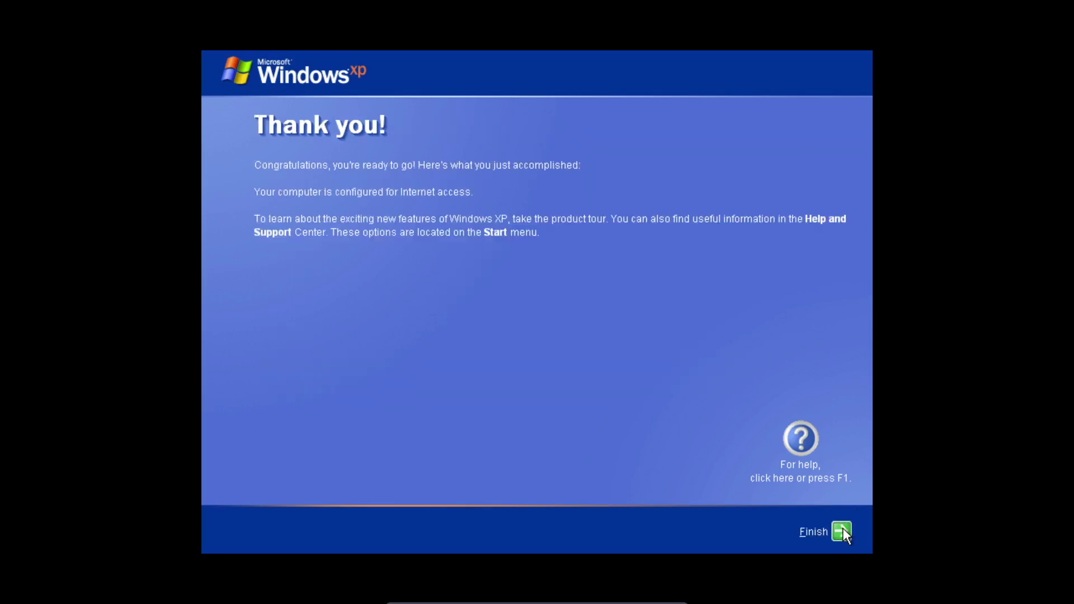